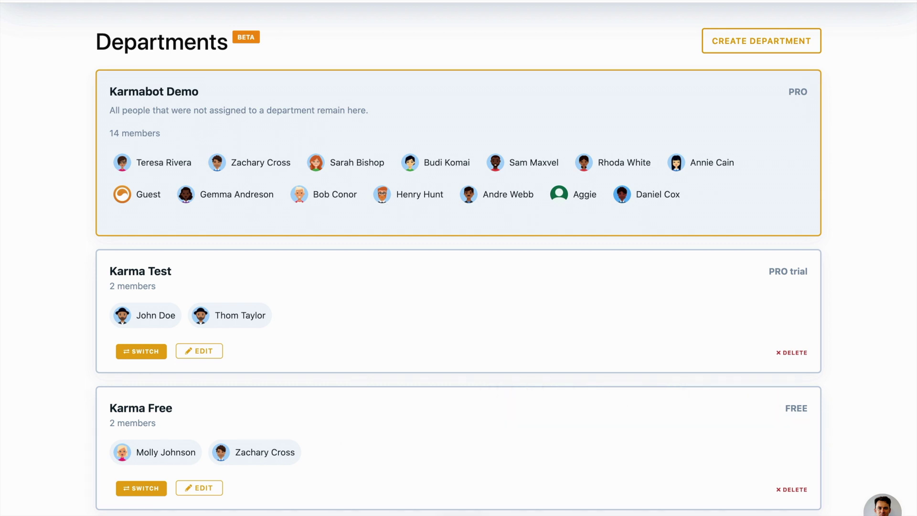
Scroll down through the Departments overview.
mouse_move(460, 513)
scroll(471, 391, "down", 3)
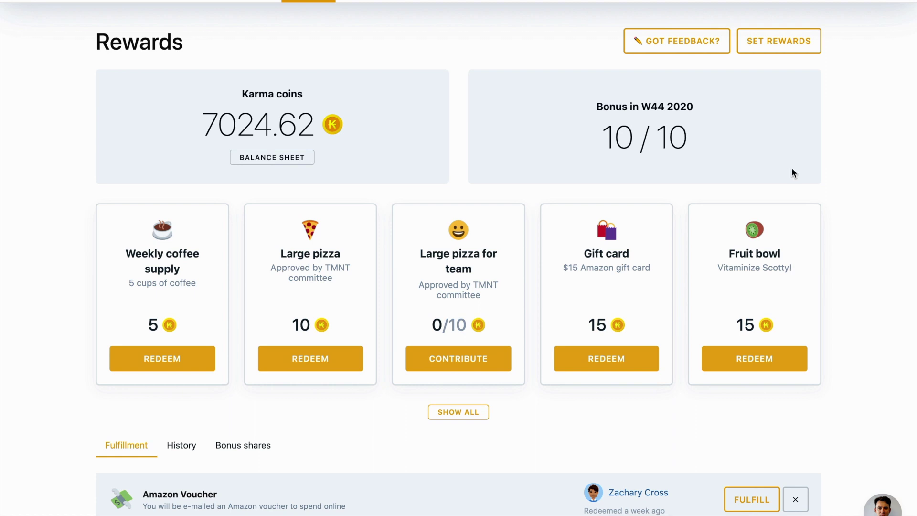
Go to the Departments page through the avatar menu's Switch department entry.
left_click(804, 3)
left_click(774, 18)
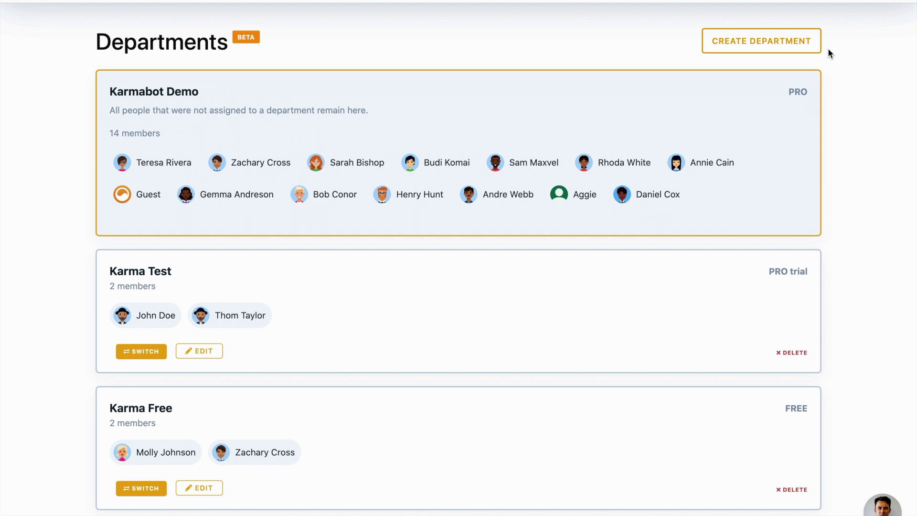
left_click(807, 1)
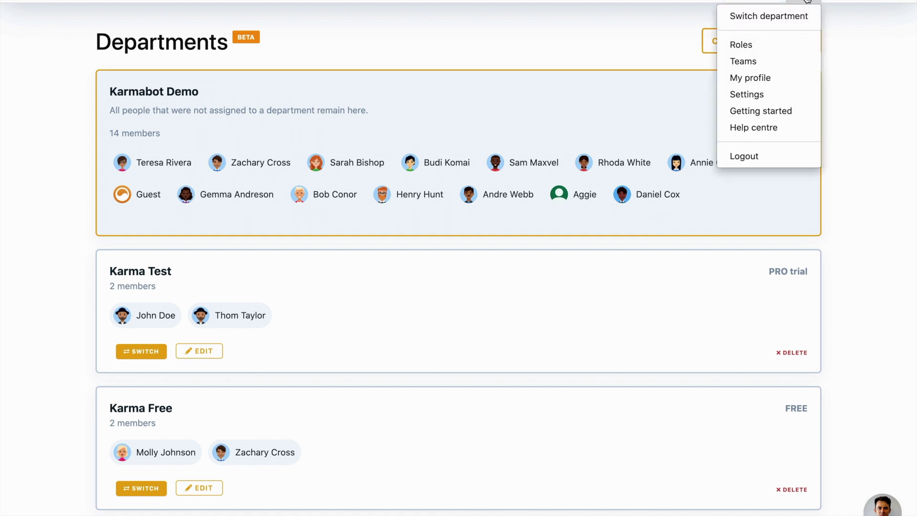
left_click(869, 100)
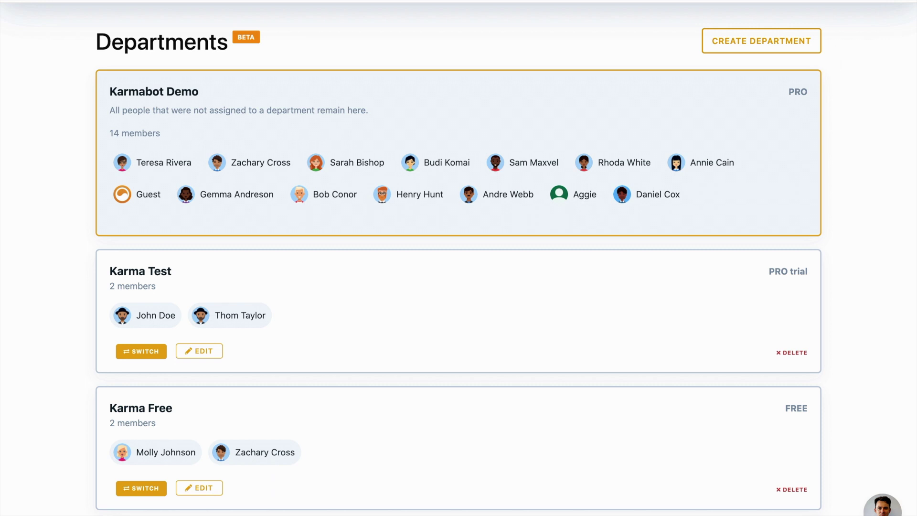
left_click(807, 1)
left_click(787, 15)
scroll(783, 164, "down", 1)
Start a new department and name it 'Test 2'.
left_click(765, 43)
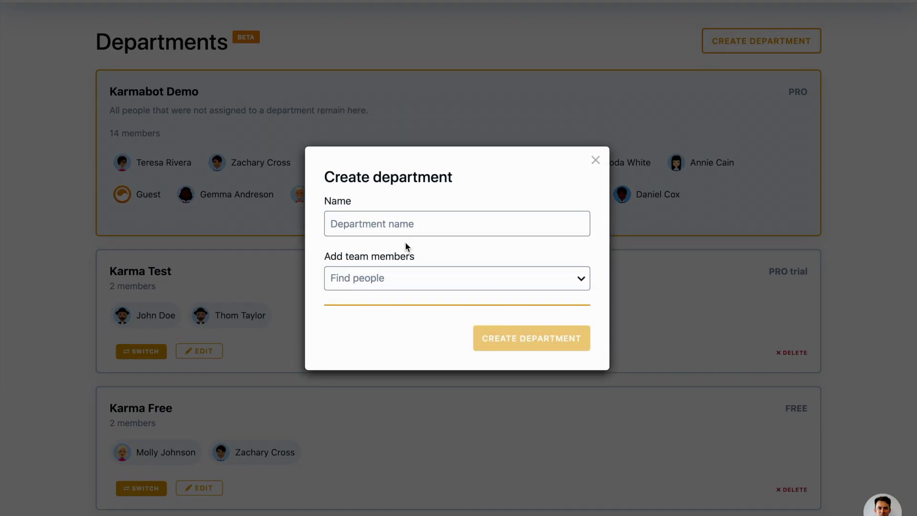
left_click(402, 223)
type("Tets")
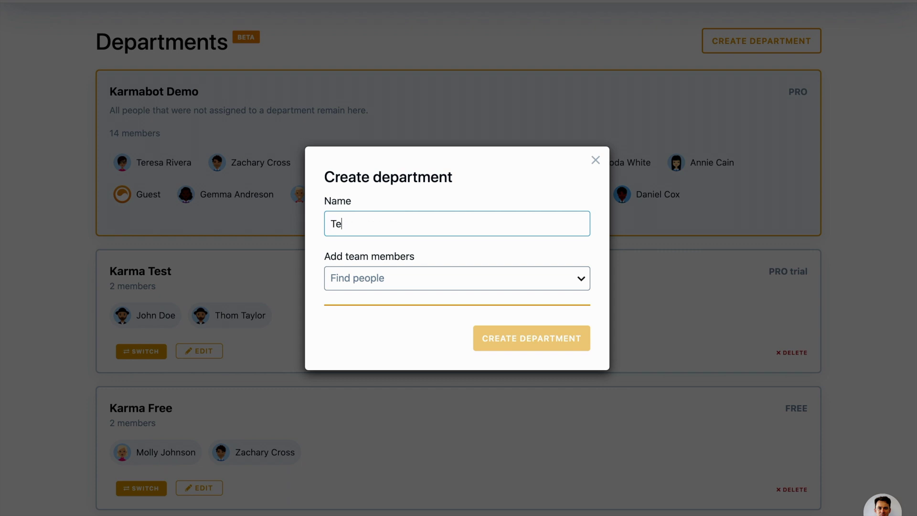
key("BackSpace")
key("BackSpace")
type("st 2")
Add four team members to Test 2 and create the department.
left_click(429, 278)
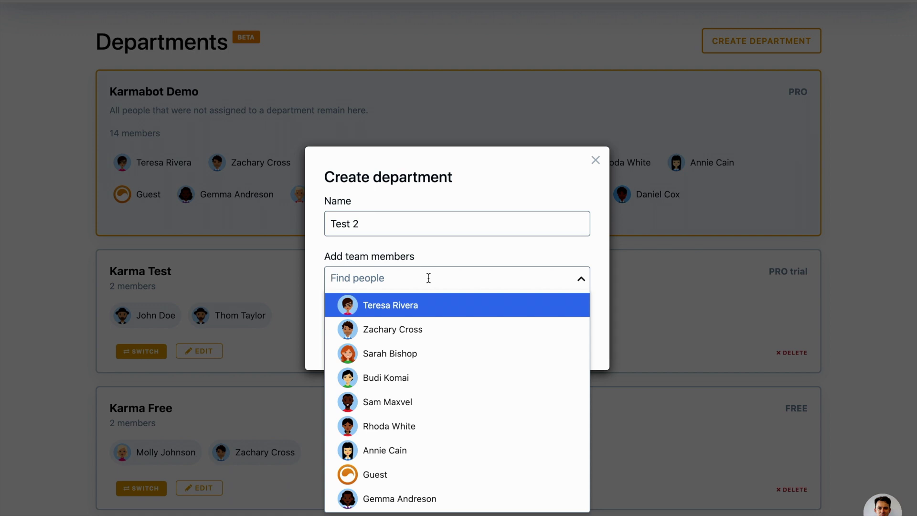
left_click(423, 337)
left_click(415, 376)
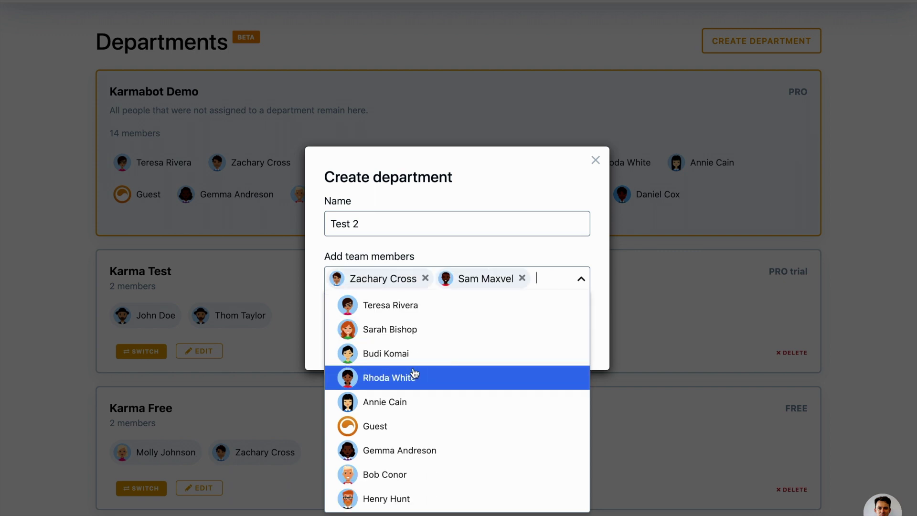
left_click(412, 354)
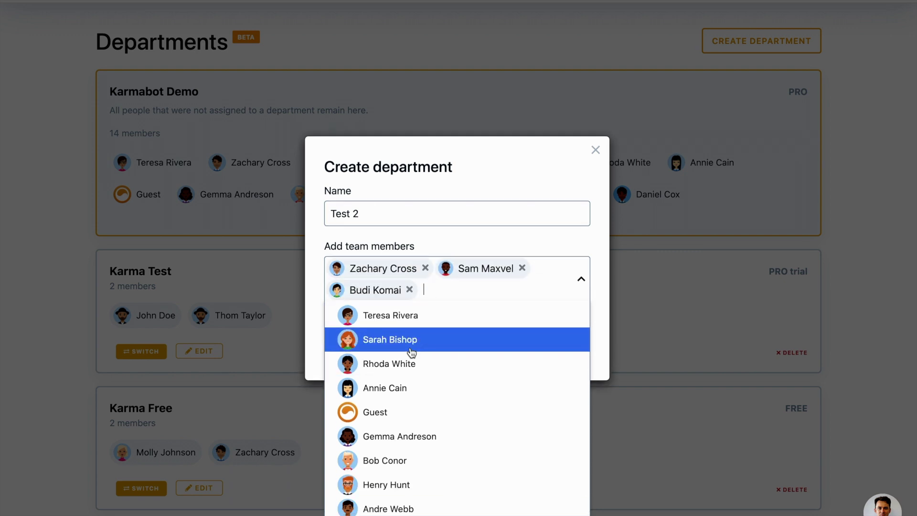
left_click(439, 397)
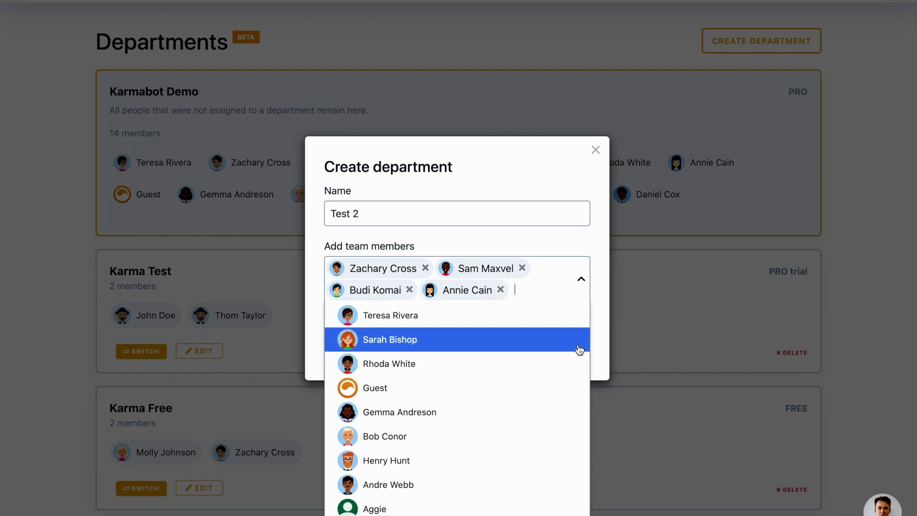
left_click(600, 349)
left_click(548, 353)
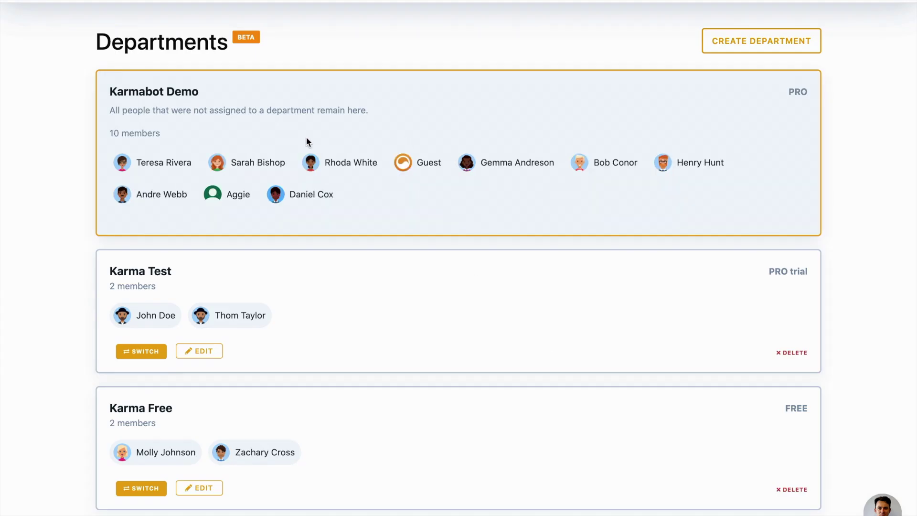
scroll(434, 346, "down", 3)
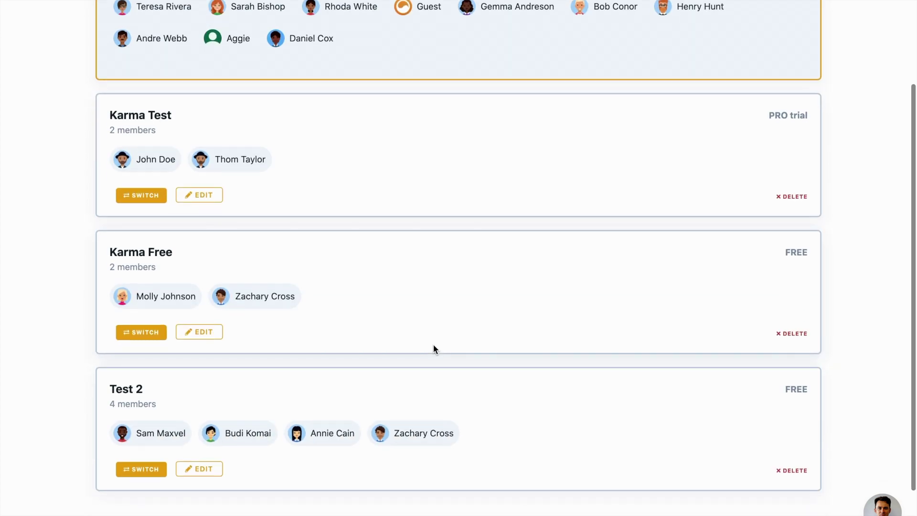
scroll(559, 350, "up", 3)
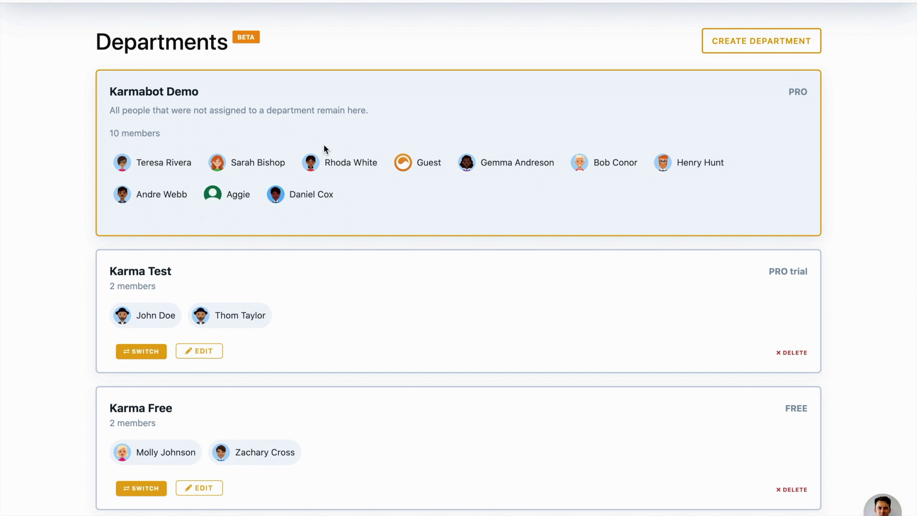
Make Karma Test the current department.
left_click(806, 7)
left_click(439, 191)
left_click(144, 352)
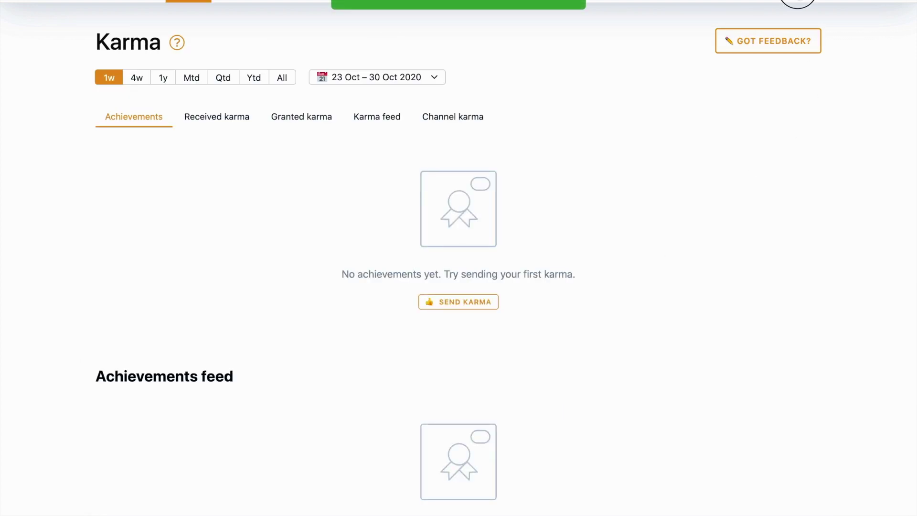
Return to the Departments list and switch back to Karmabot Demo.
left_click(795, 3)
left_click(787, 15)
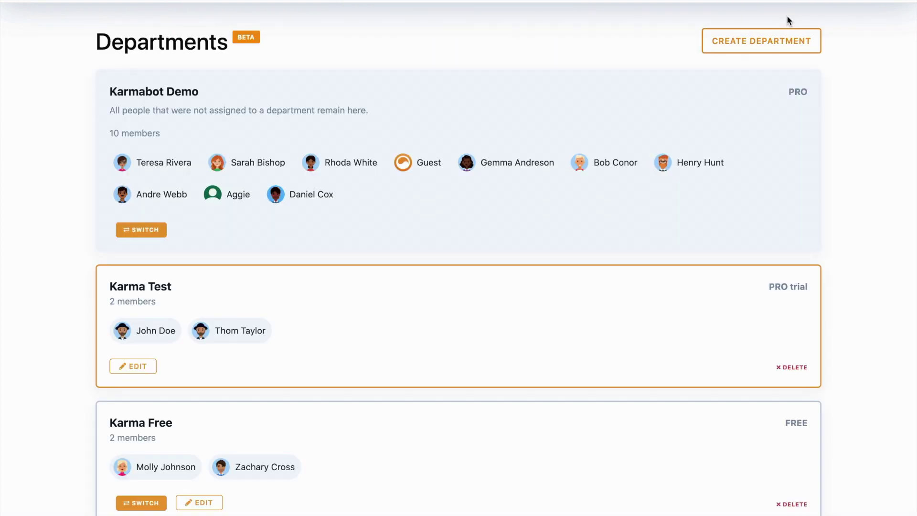
scroll(704, 351, "down", 3)
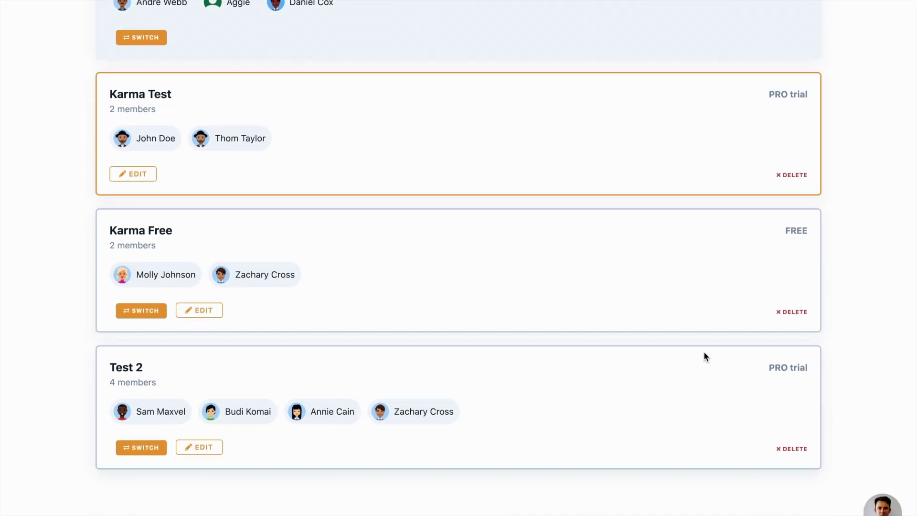
scroll(704, 354, "up", 3)
scroll(703, 351, "up", 2)
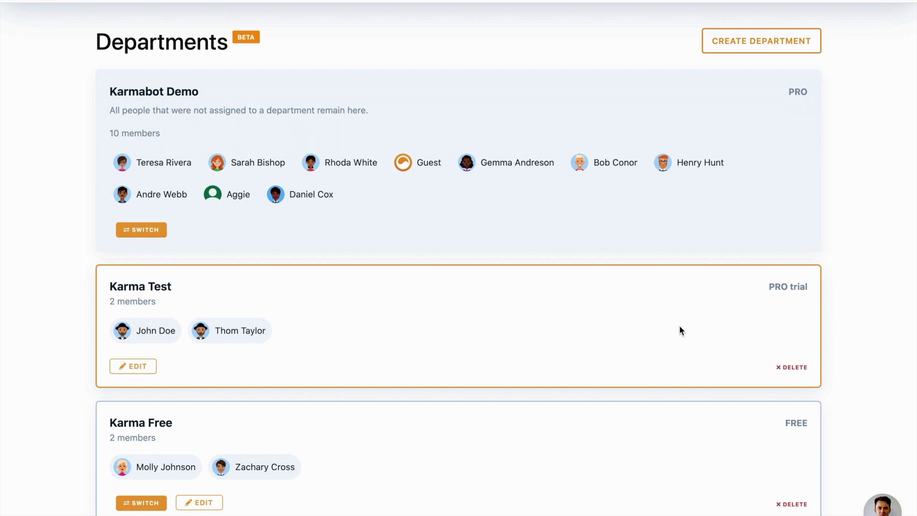
left_click(146, 234)
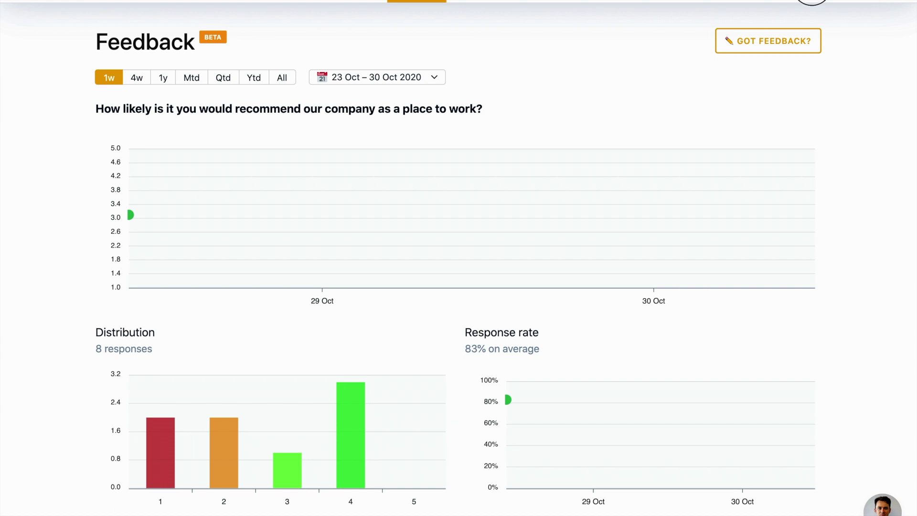
Bring up the account options list from the avatar.
left_click(812, 3)
Delete the Test 2 department from the Departments list and confirm the deletion.
left_click(785, 17)
scroll(379, 378, "down", 5)
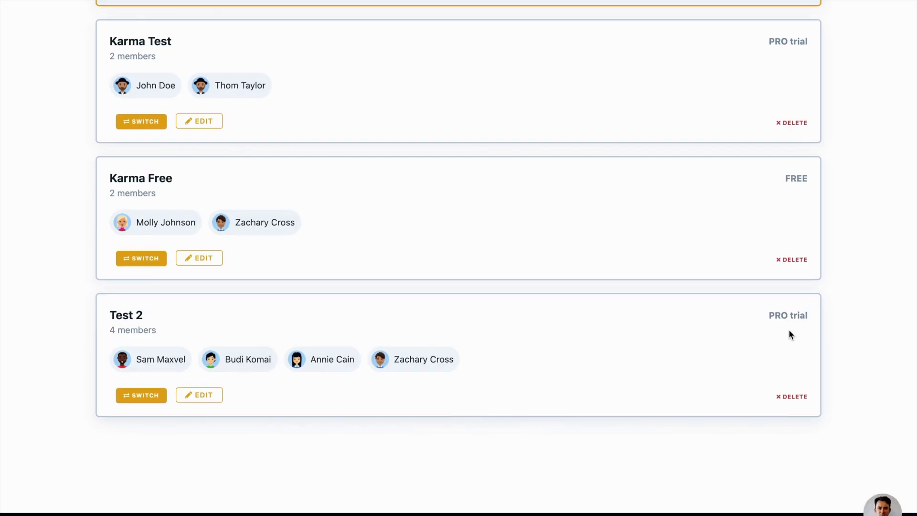
left_click(795, 398)
left_click(571, 304)
scroll(454, 373, "down", 5)
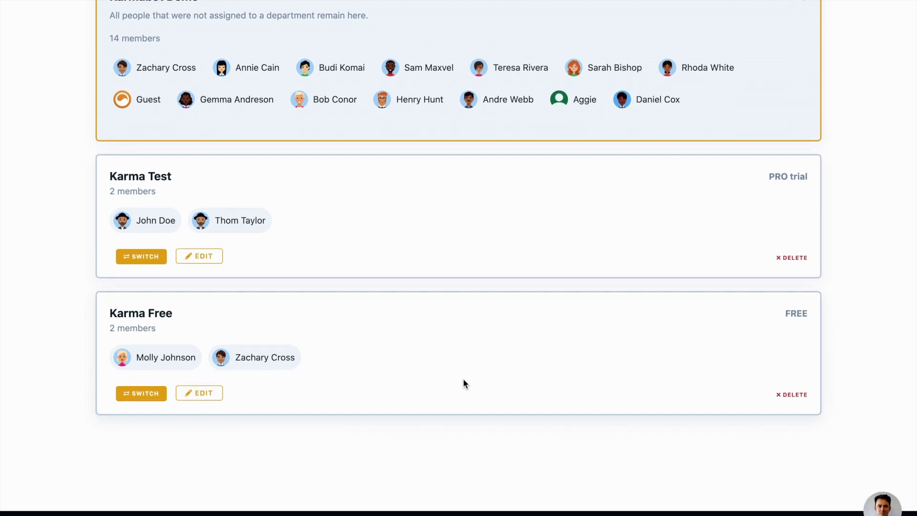
scroll(551, 405, "up", 3)
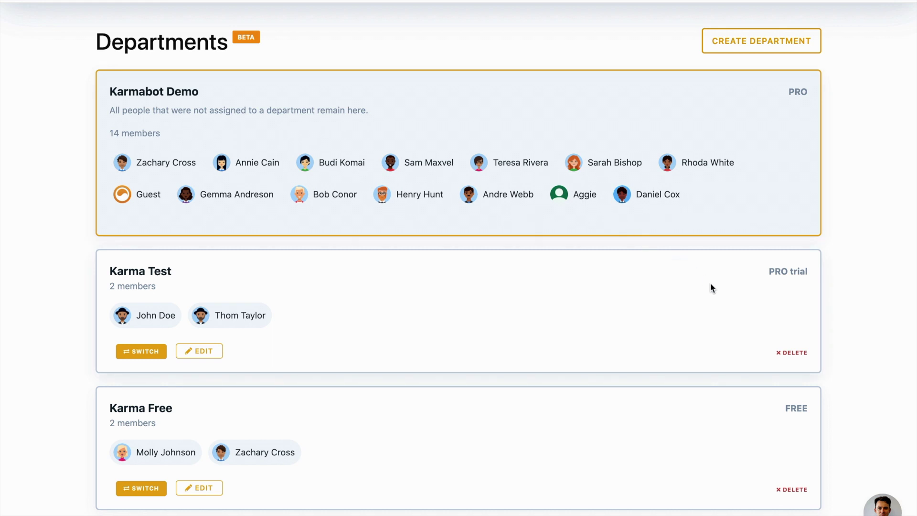
On the Roles page, change a member's role to Owner and save.
left_click(801, 1)
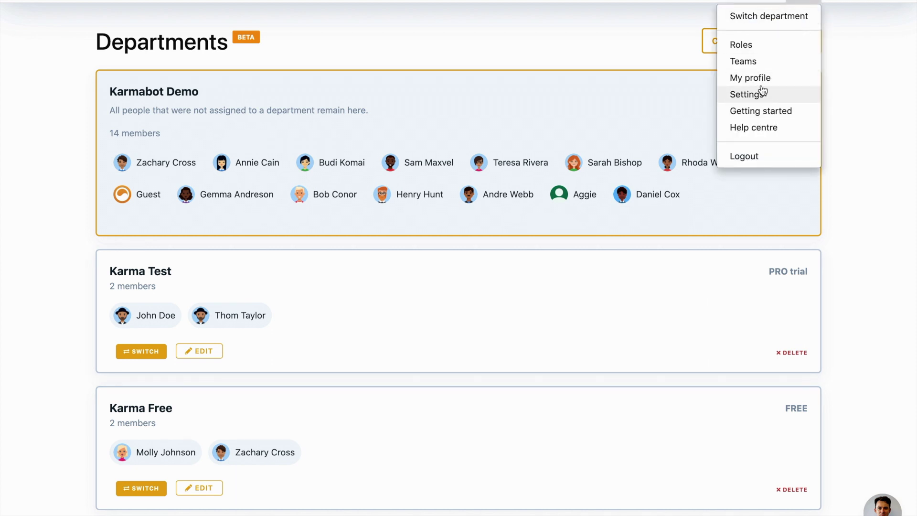
left_click(756, 46)
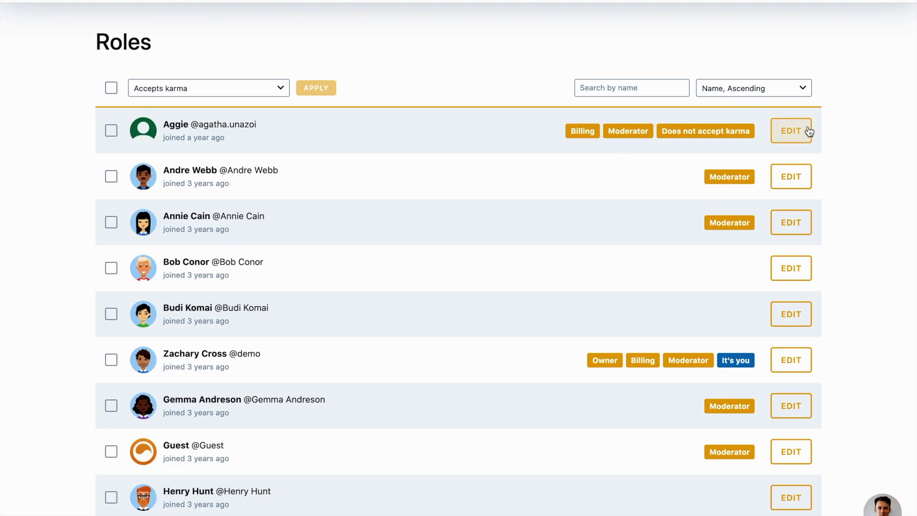
left_click(807, 140)
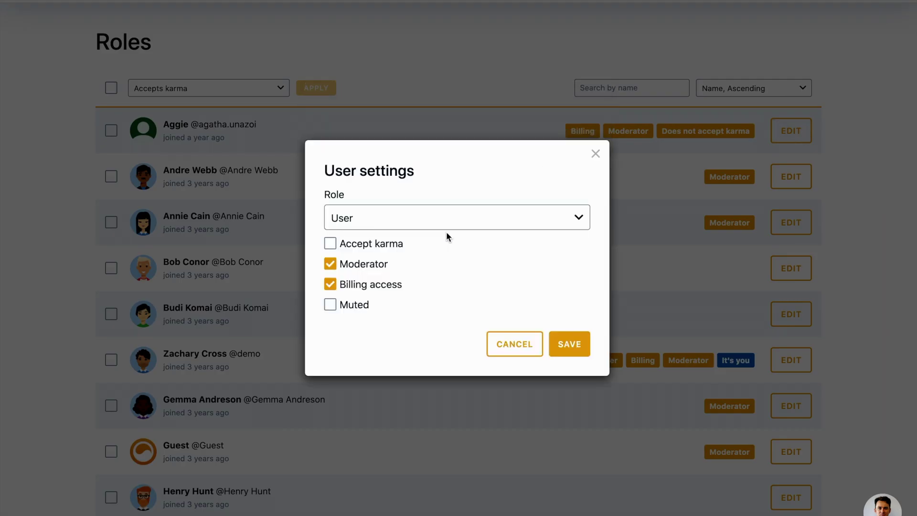
left_click(462, 228)
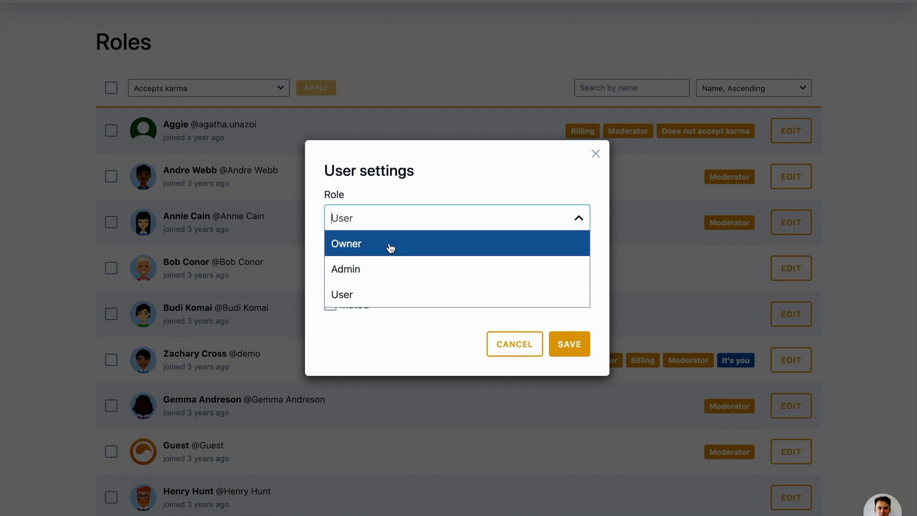
left_click(391, 248)
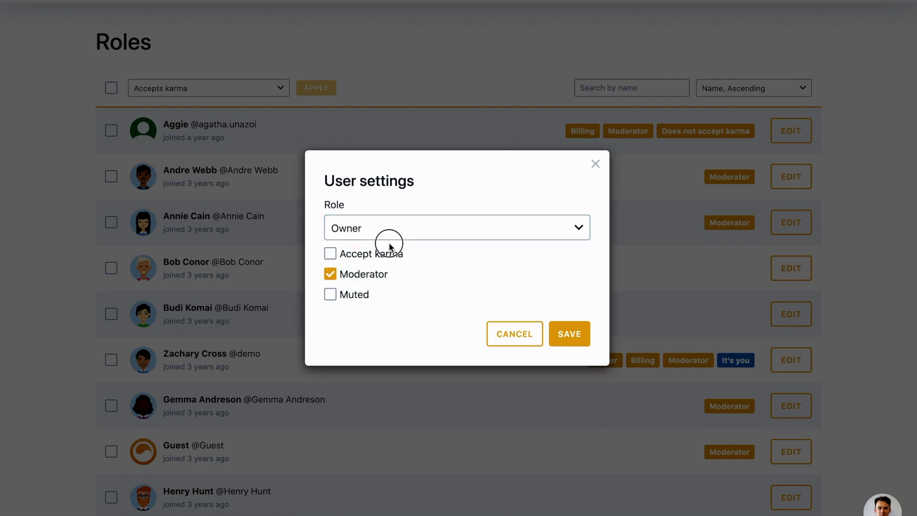
left_click(569, 333)
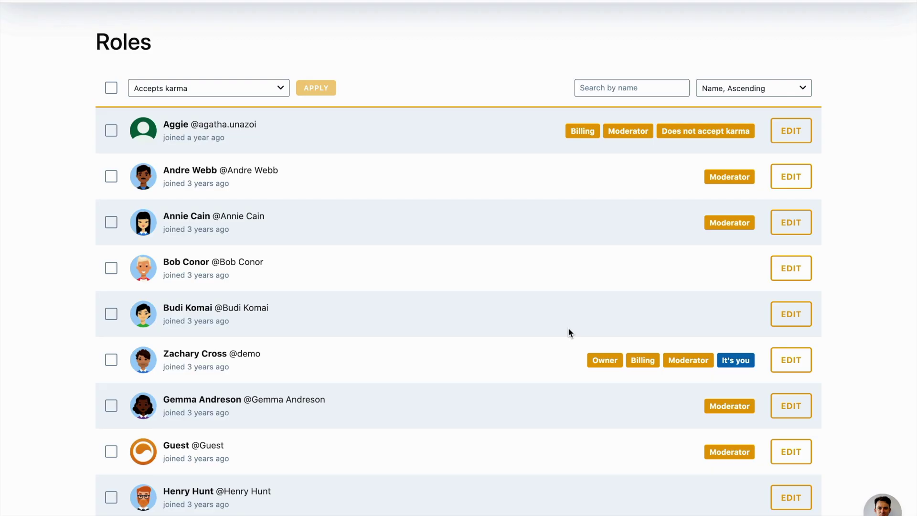